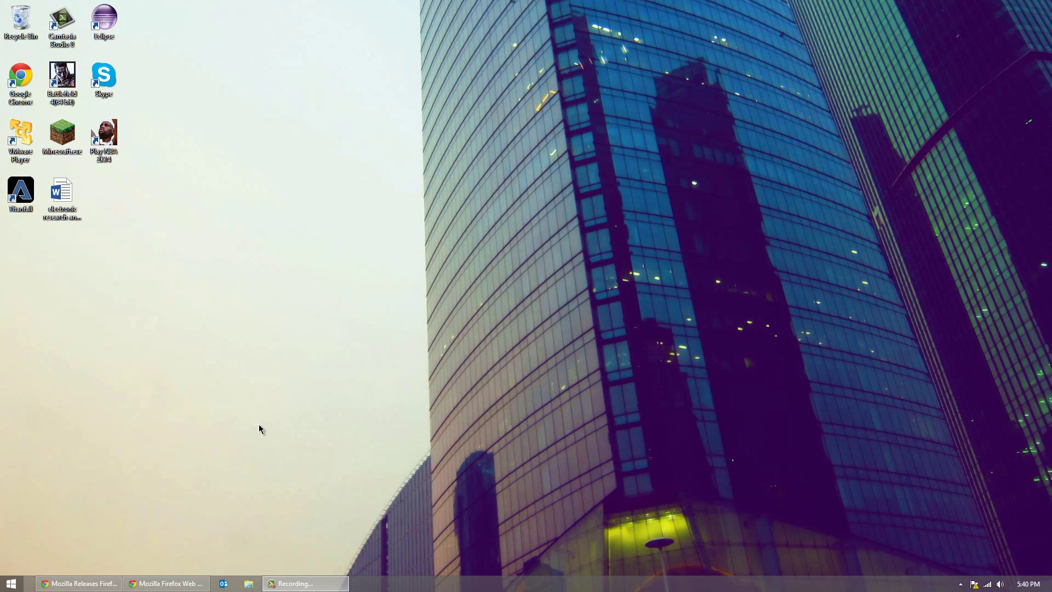
- Switch to Chrome's Firefox Beta page and download the English (British) desktop version
left_click(195, 583)
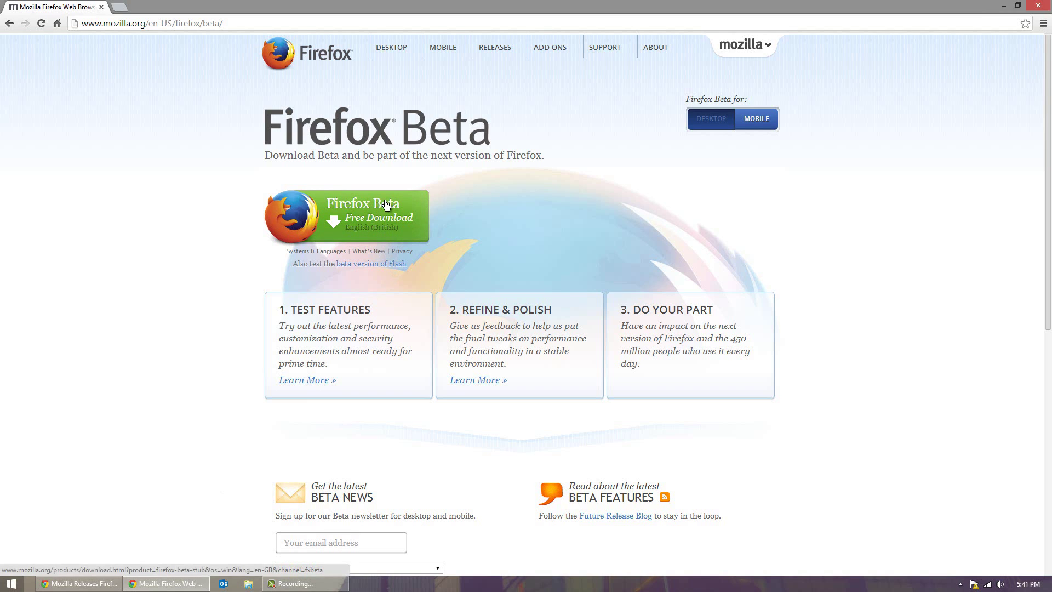
scroll(558, 300, "down", 5)
scroll(558, 300, "up", 5)
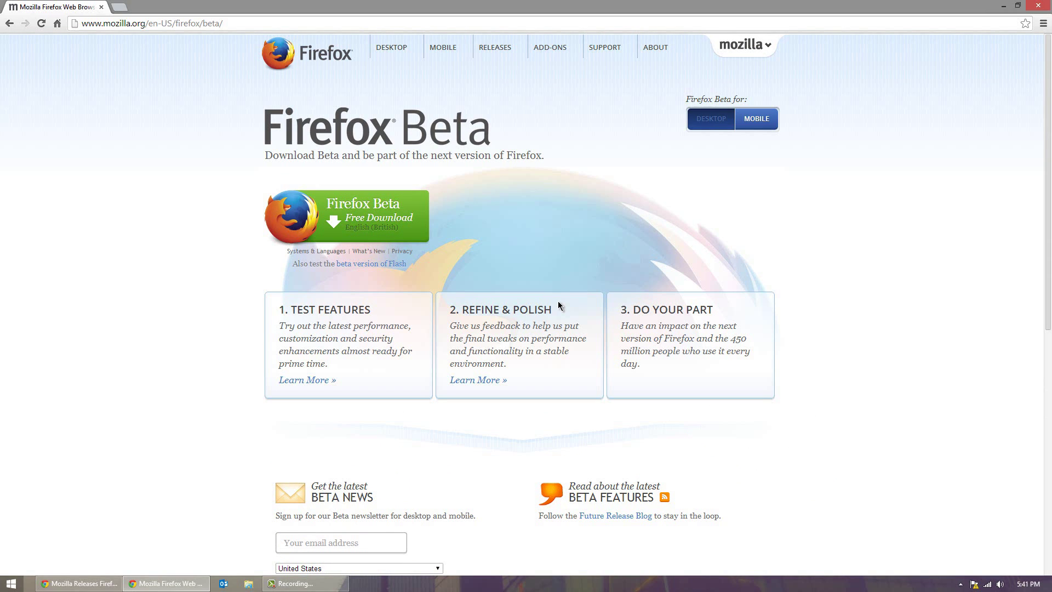
left_click(391, 226)
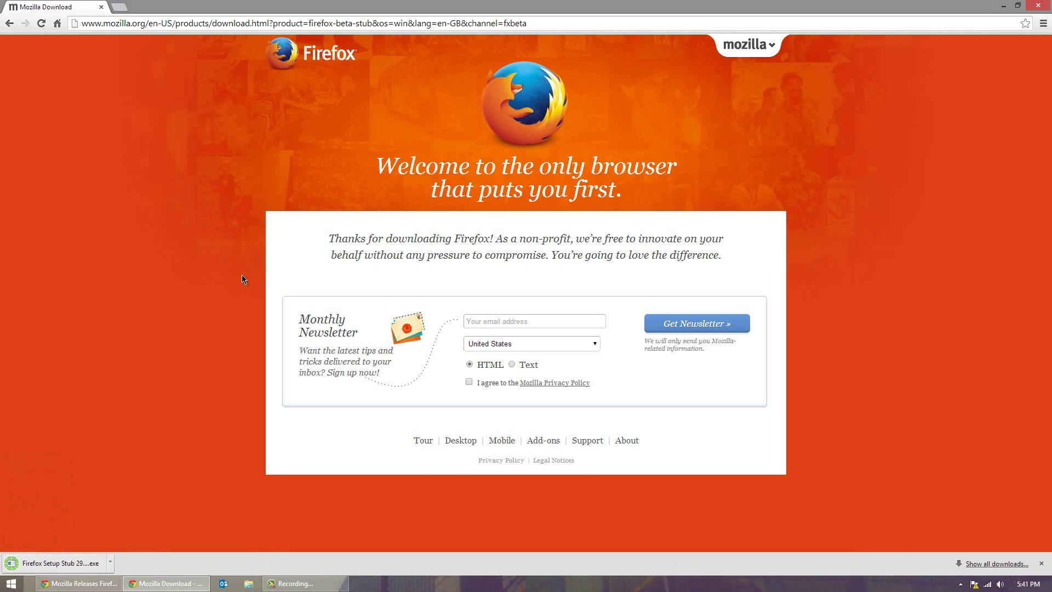
- Run the downloaded Firefox Setup Stub file, minimize the browser and install Firefox with the default options
left_click(90, 567)
left_click(1003, 6)
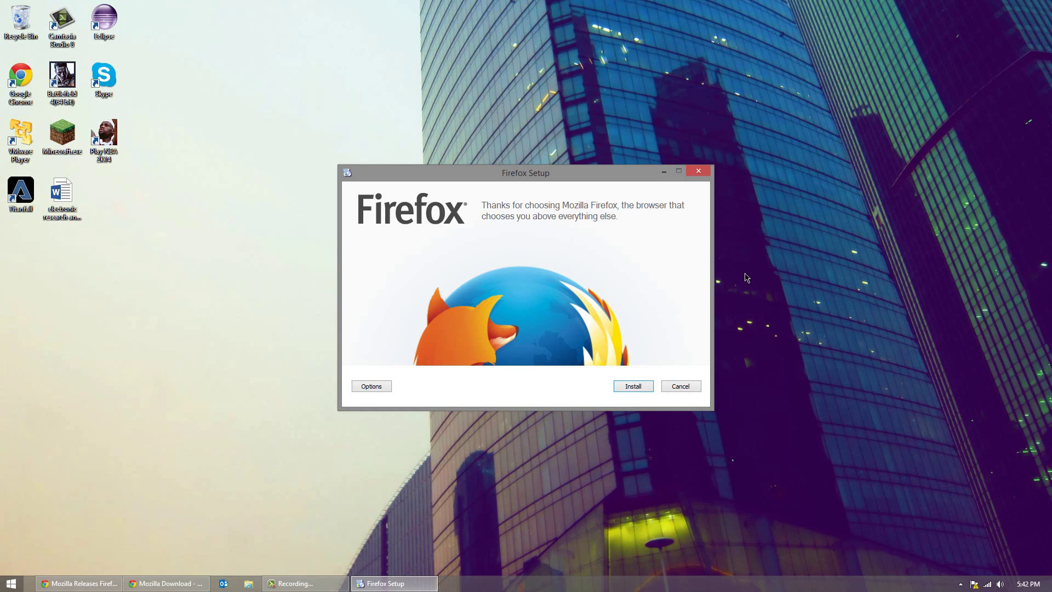
left_click(640, 388)
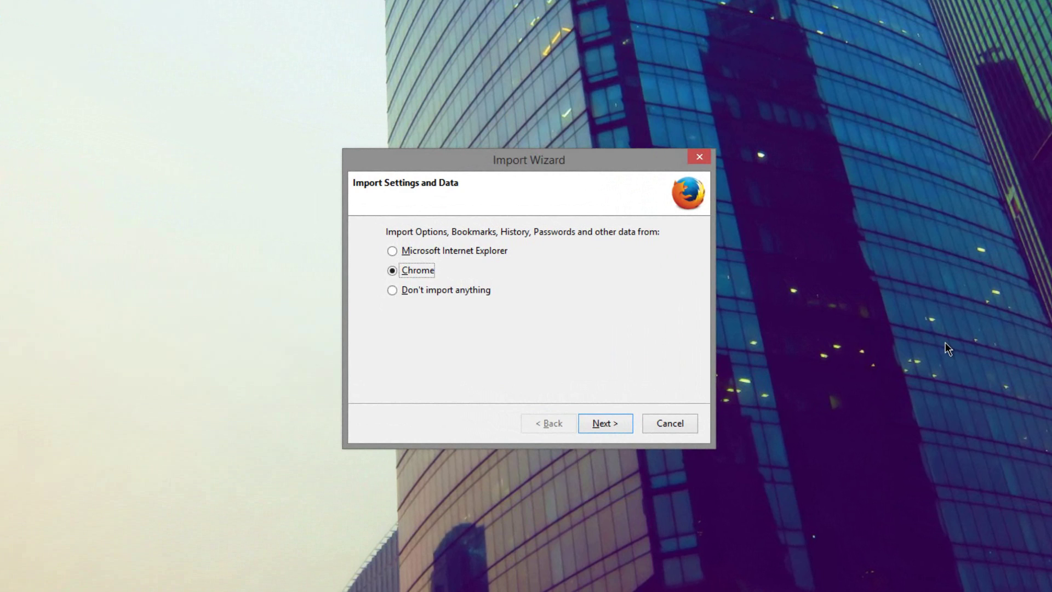
- Complete Firefox's first launch with "Don't import anything", dismiss the default browser question and maximize the window
left_click(437, 290)
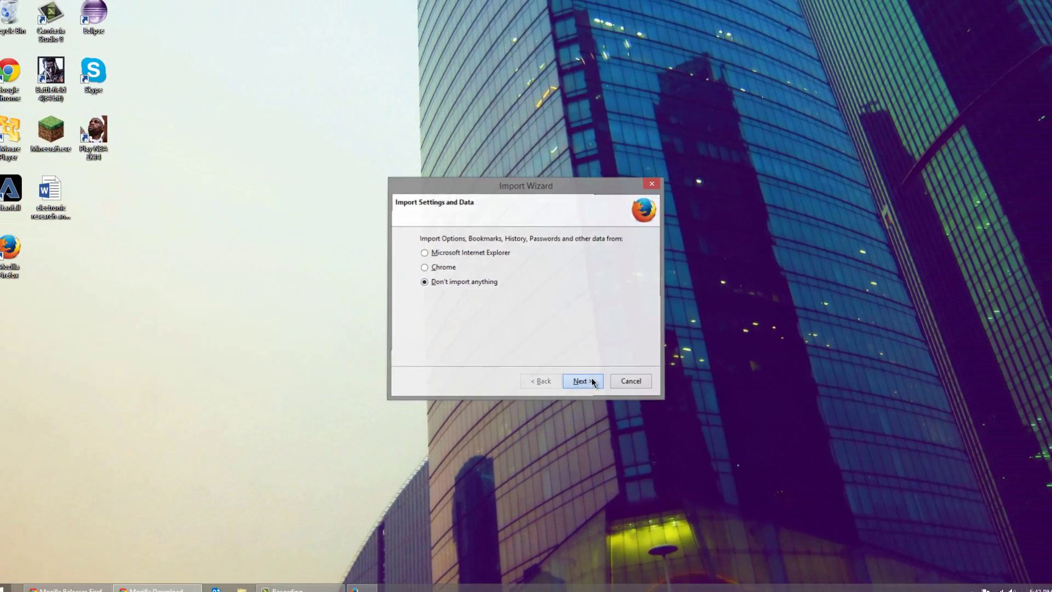
left_click(606, 423)
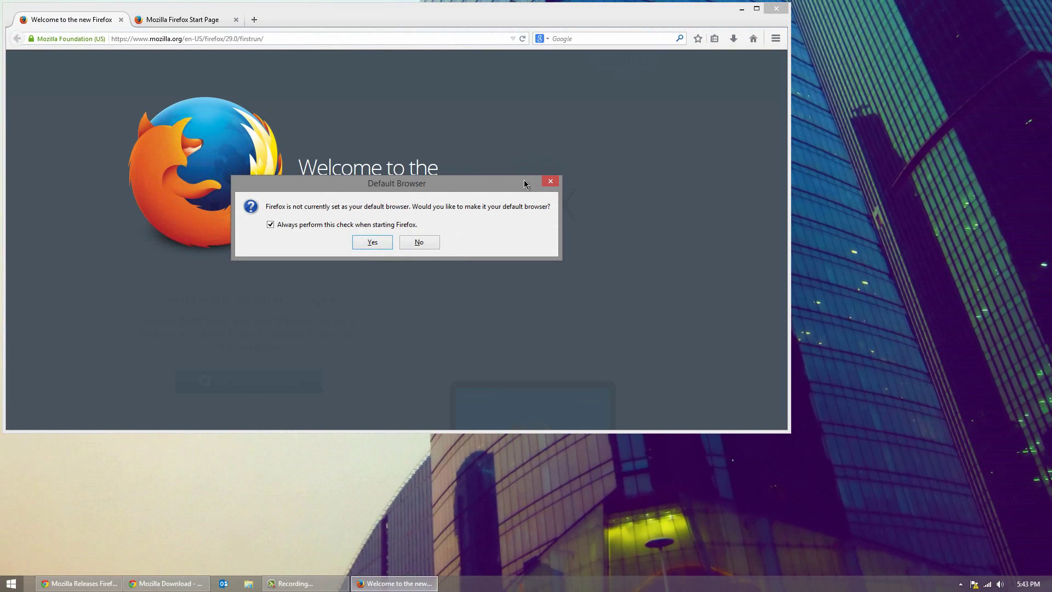
left_click(550, 181)
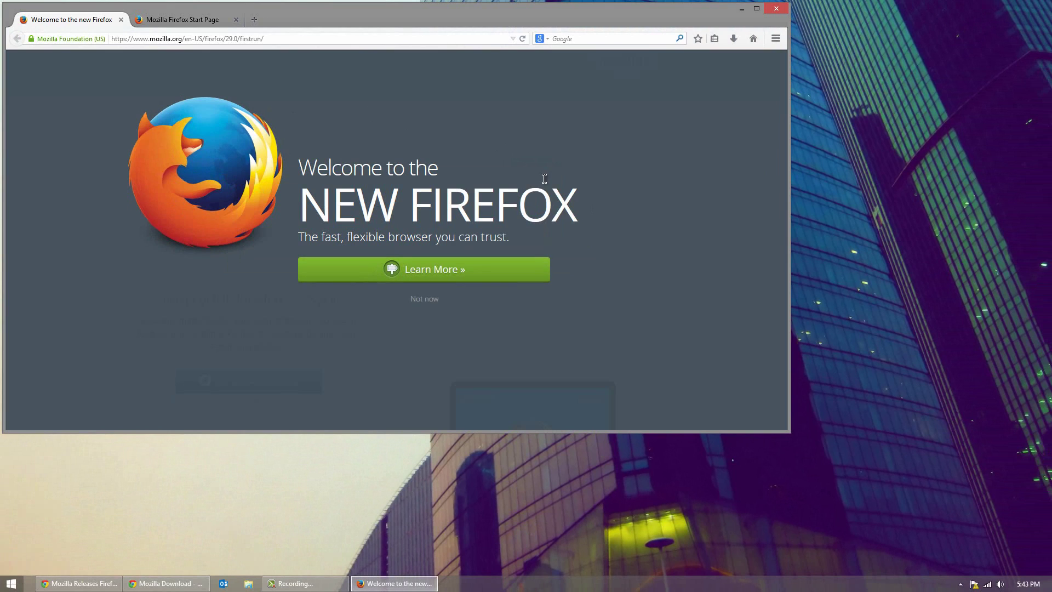
left_click(755, 9)
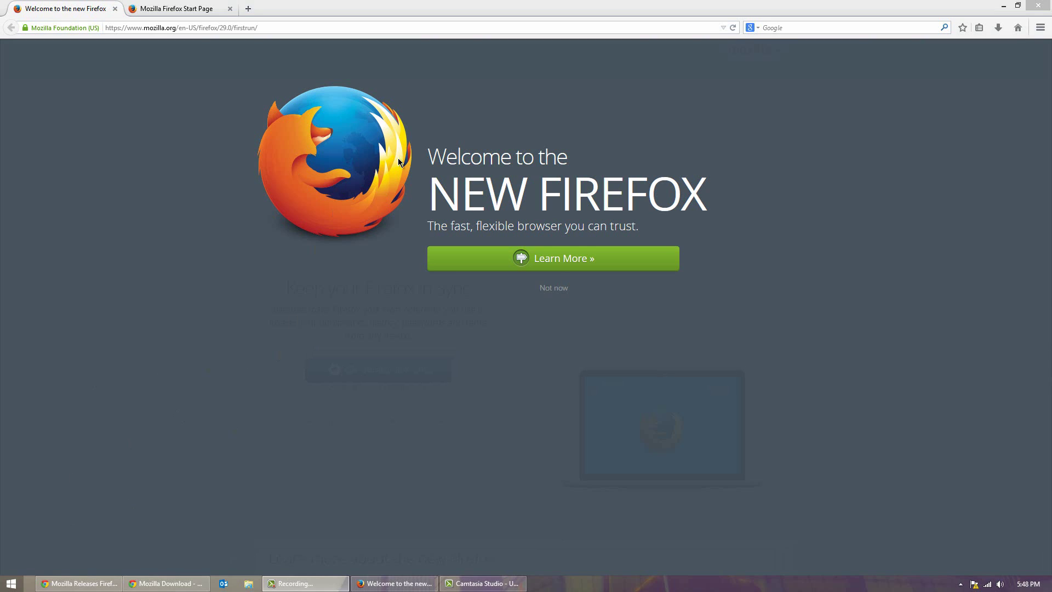
- Start the new Firefox tour, advance to its second page and place Sync first in the menu using Customise mode
left_click(509, 253)
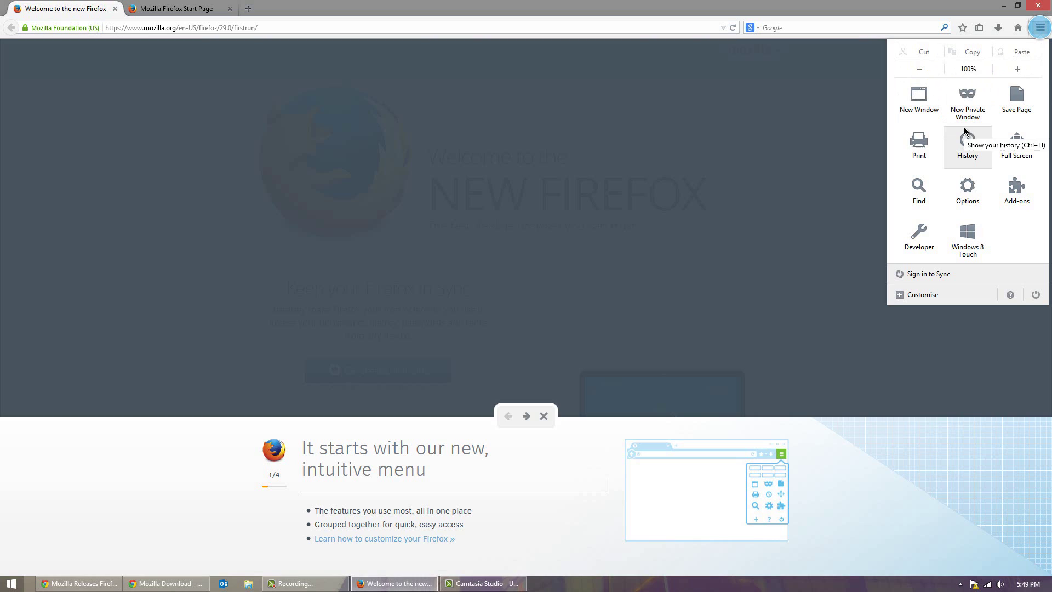
left_click(527, 418)
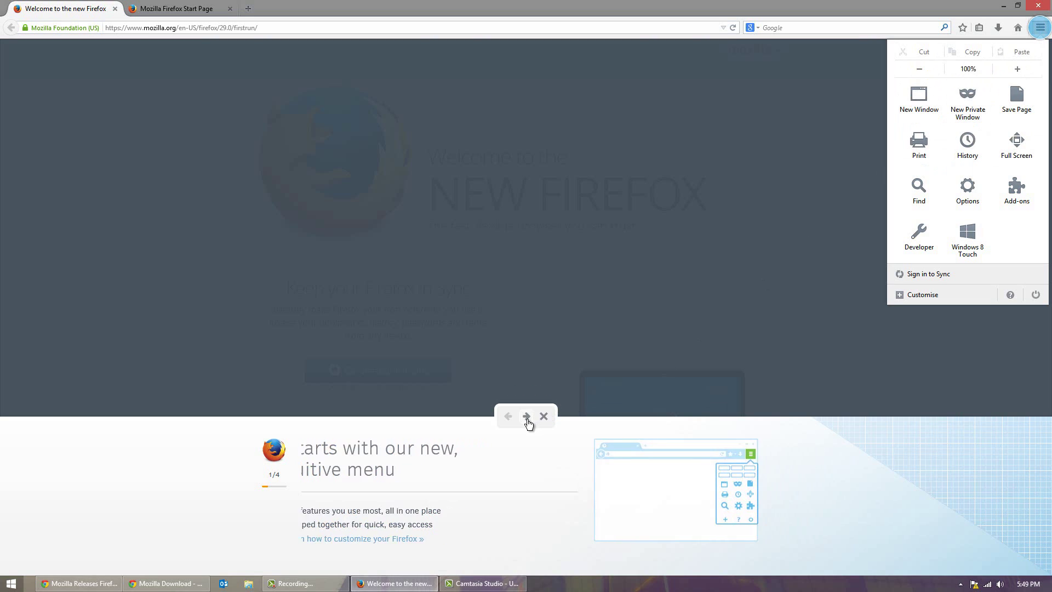
left_click(925, 296)
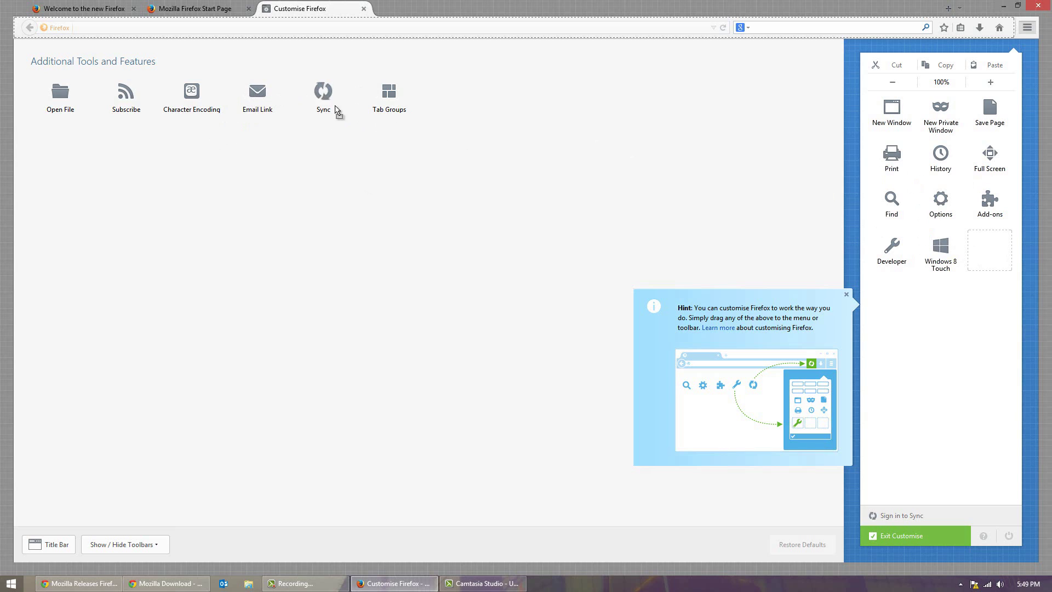
left_click_drag(333, 107, 889, 105)
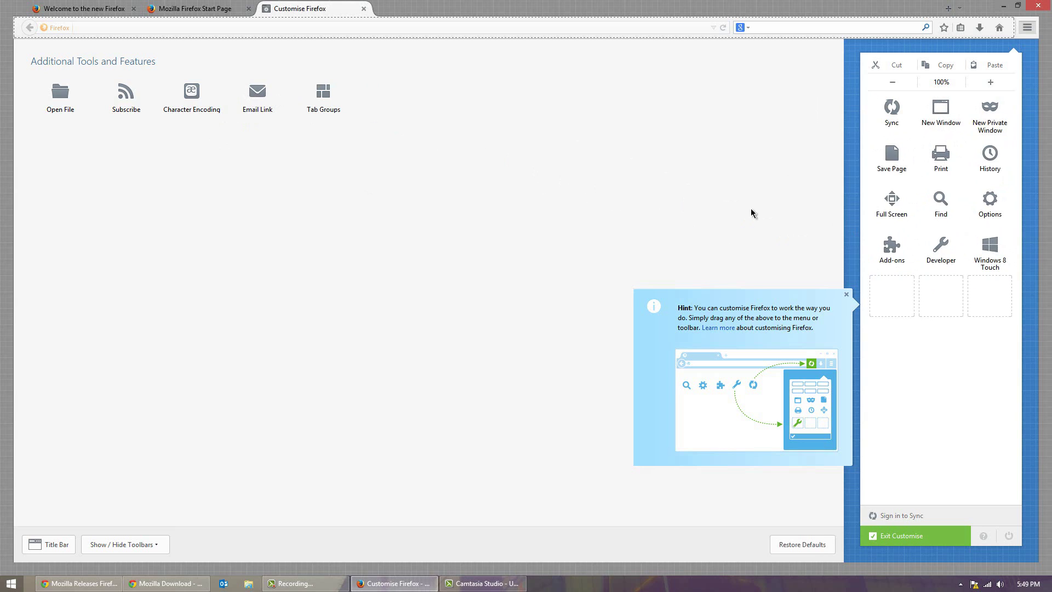
- Show the title bar and rearrange the toolbar so Home comes before Downloads
left_click(49, 544)
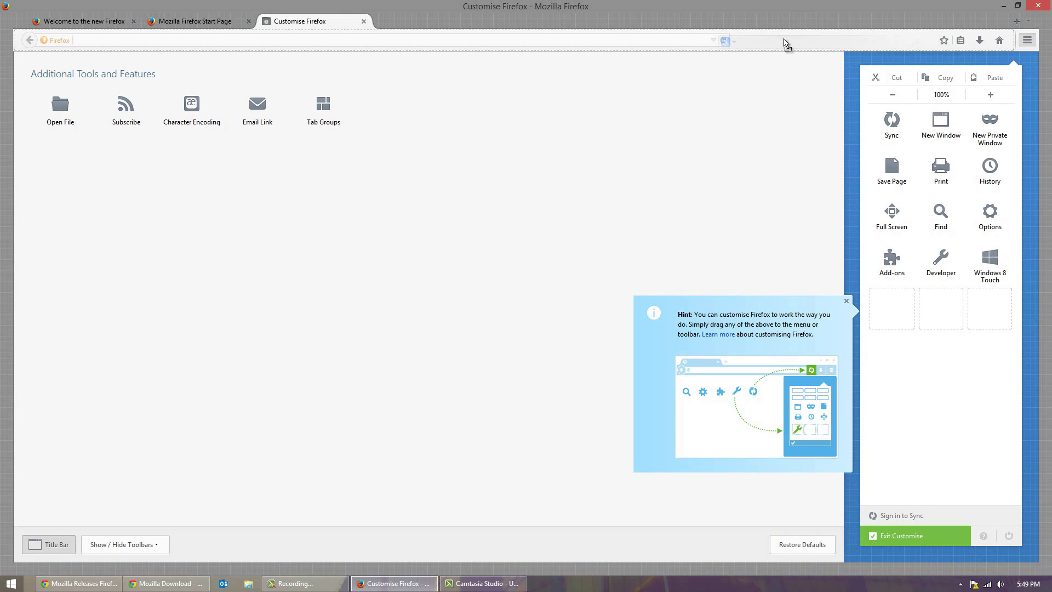
left_click_drag(787, 40, 820, 31)
mouse_move(987, 40)
left_mouse_down()
mouse_move(869, 54)
mouse_move(722, 49)
mouse_move(1001, 42)
left_mouse_up()
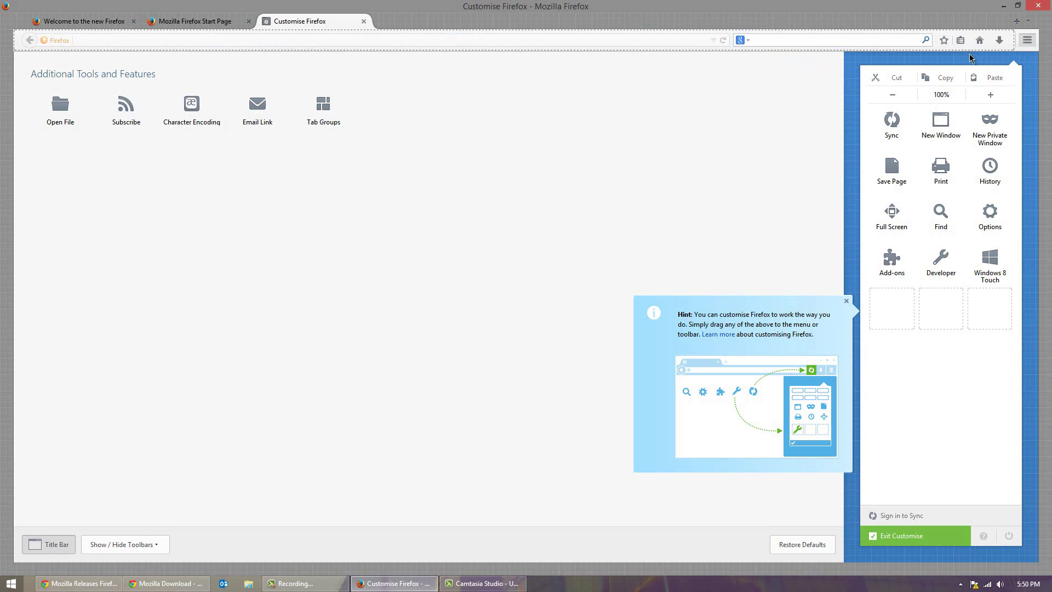
- Check the toolbars that can be shown or hidden, hide the title bar and exit Customise mode
left_click(156, 550)
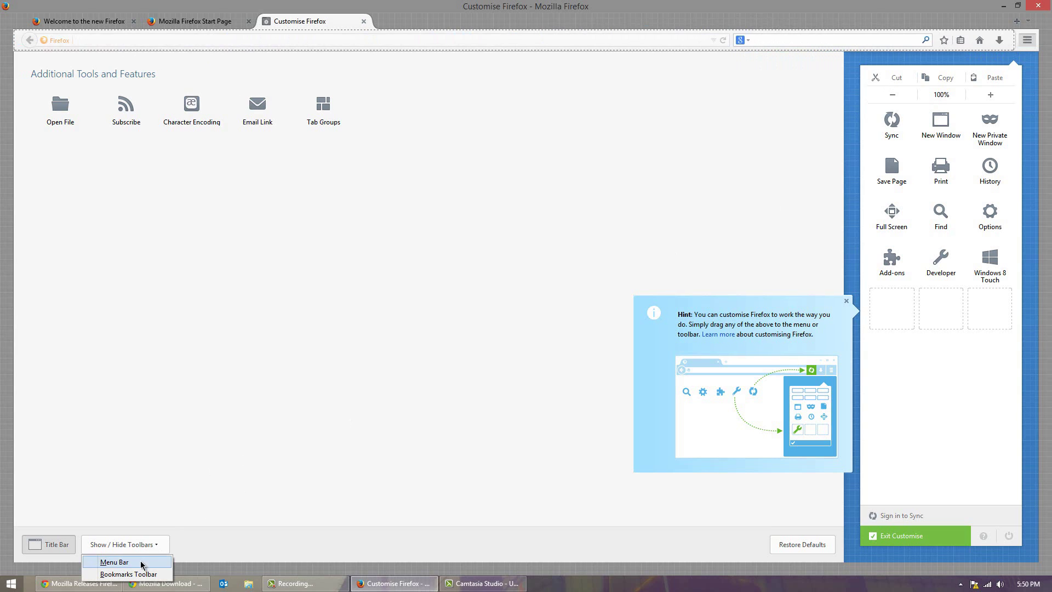
left_click(63, 543)
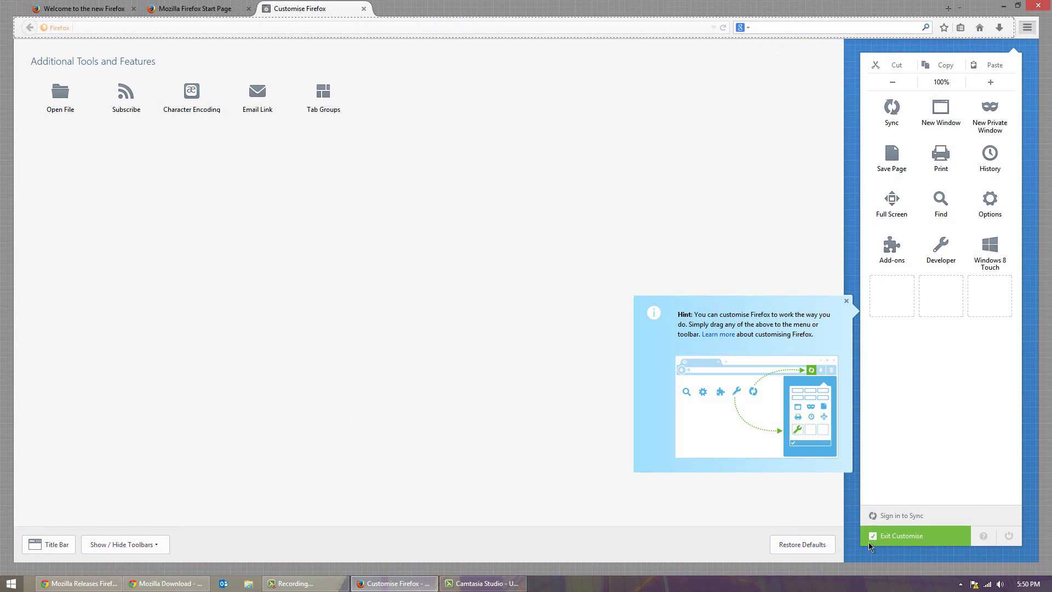
left_click(886, 538)
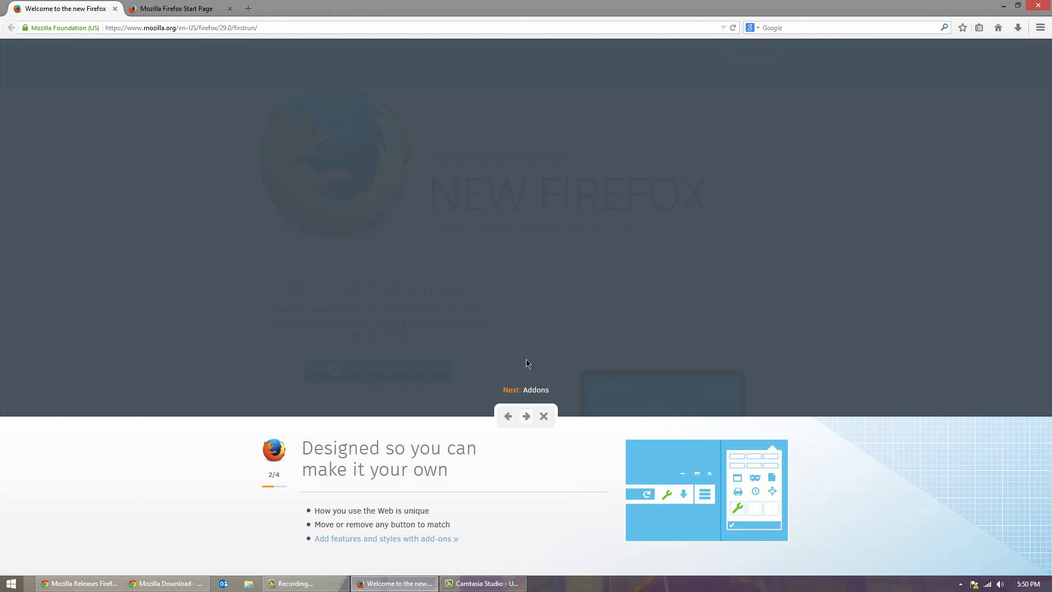
- Advance the tour to its add-ons page and open the Add-ons Manager to look over the featured add-ons and themes
left_click(526, 416)
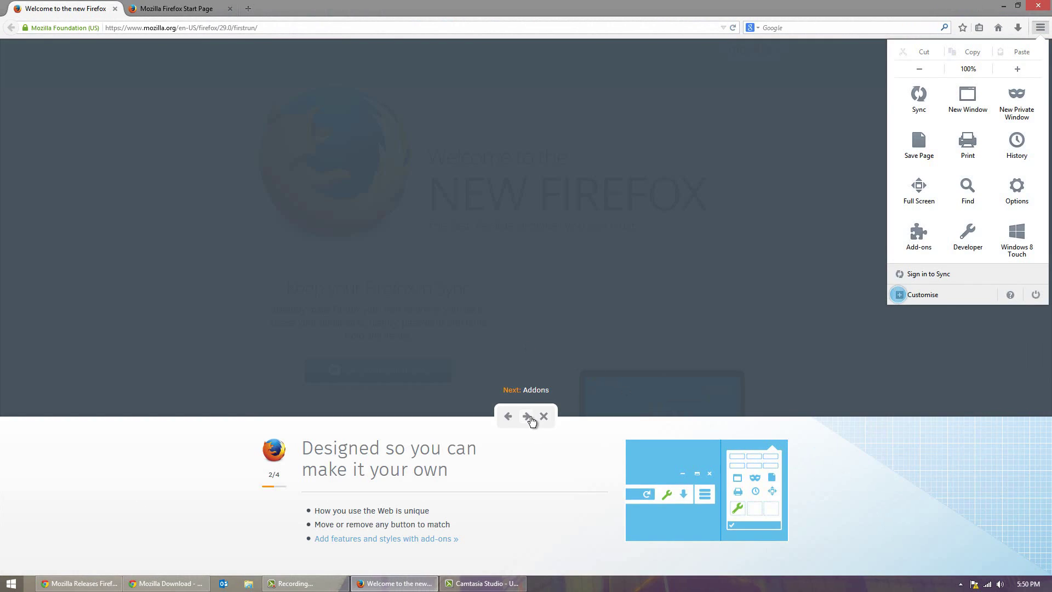
left_click(916, 233)
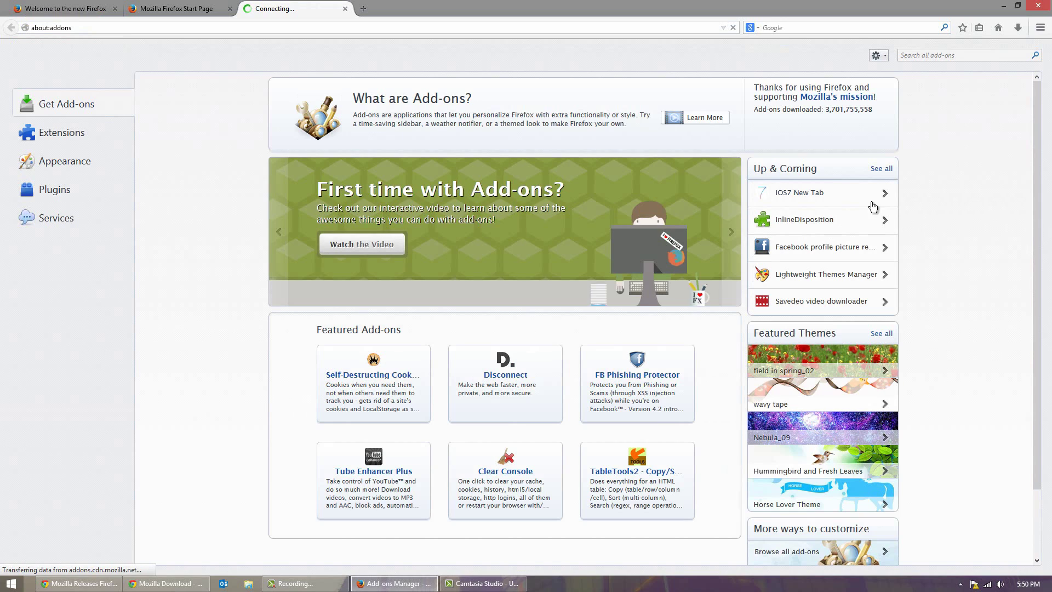
scroll(433, 240, "down", 2)
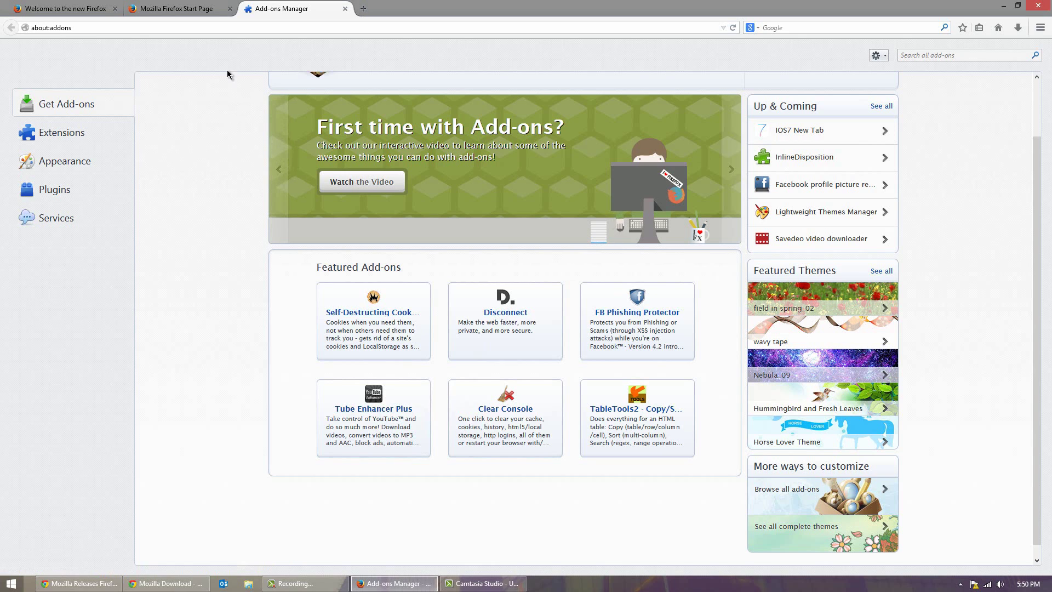
- Return to the "Welcome to the new Firefox" tab, advance the tour to the bookmarks page and finish it to start browsing
left_click(160, 12)
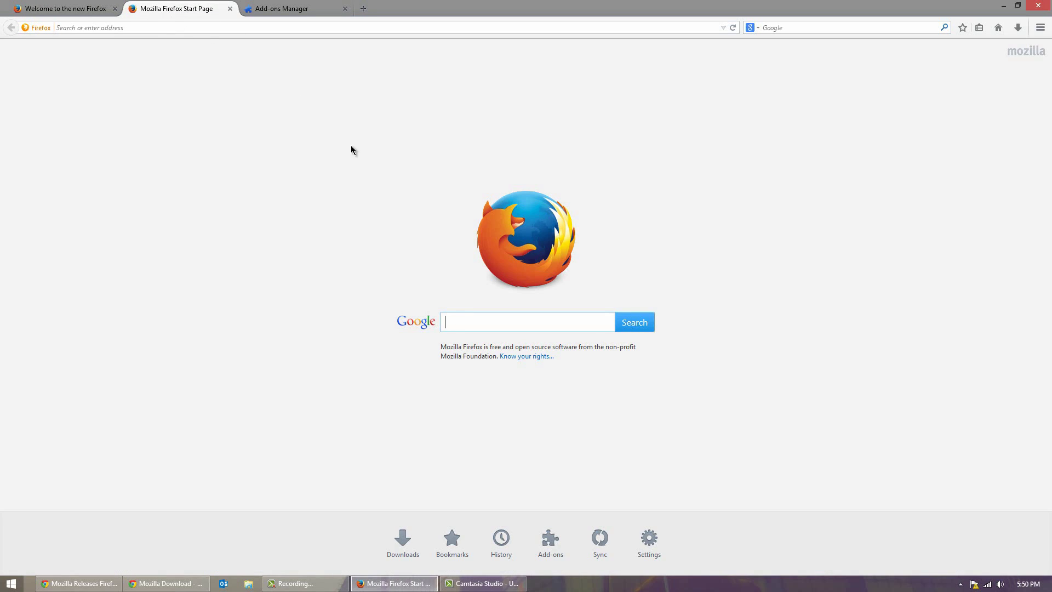
left_click(77, 9)
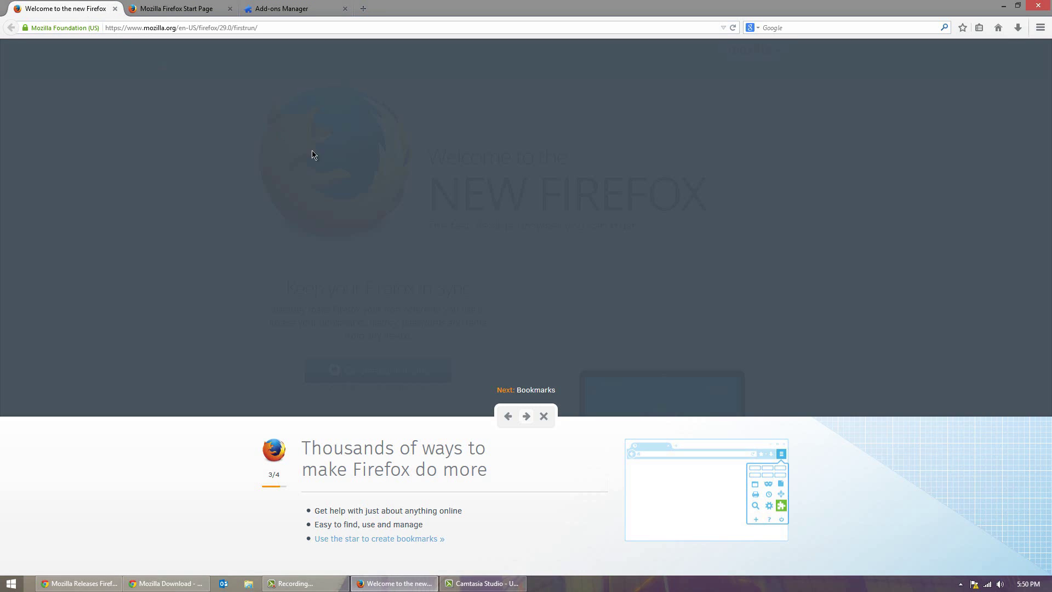
left_click(526, 418)
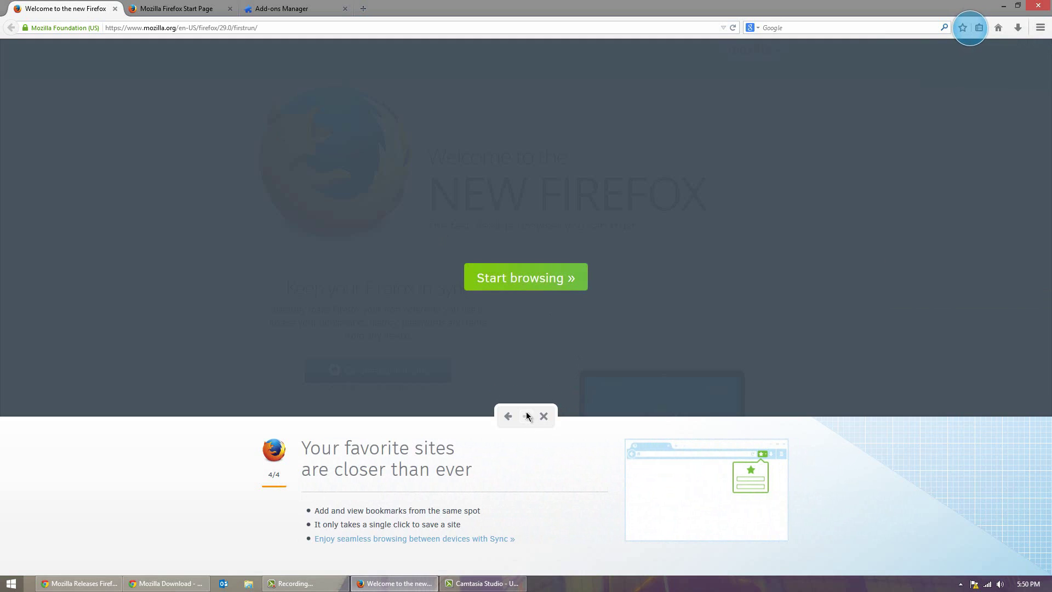
left_click(529, 288)
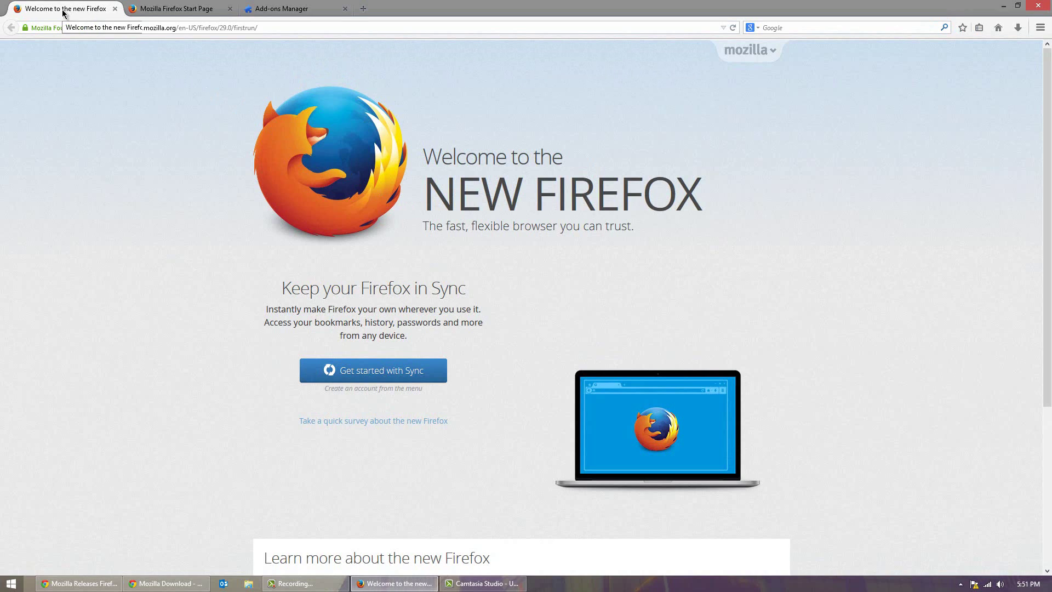
- Bring up the Chrome window over Firefox to compare the tab designs, and return to Firefox
key("alt+Tab")
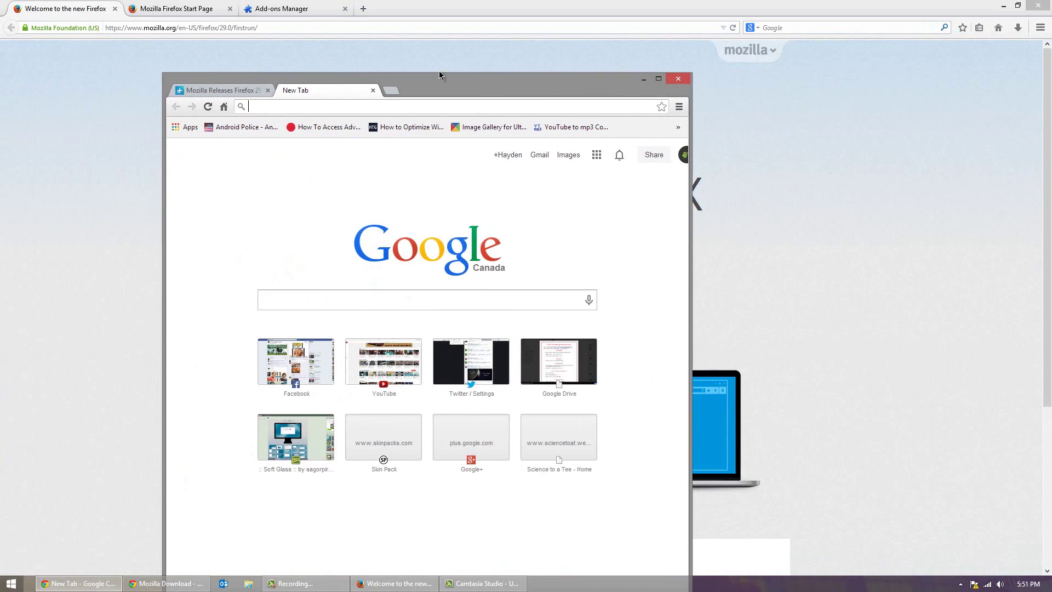
left_click_drag(439, 74, 450, 66)
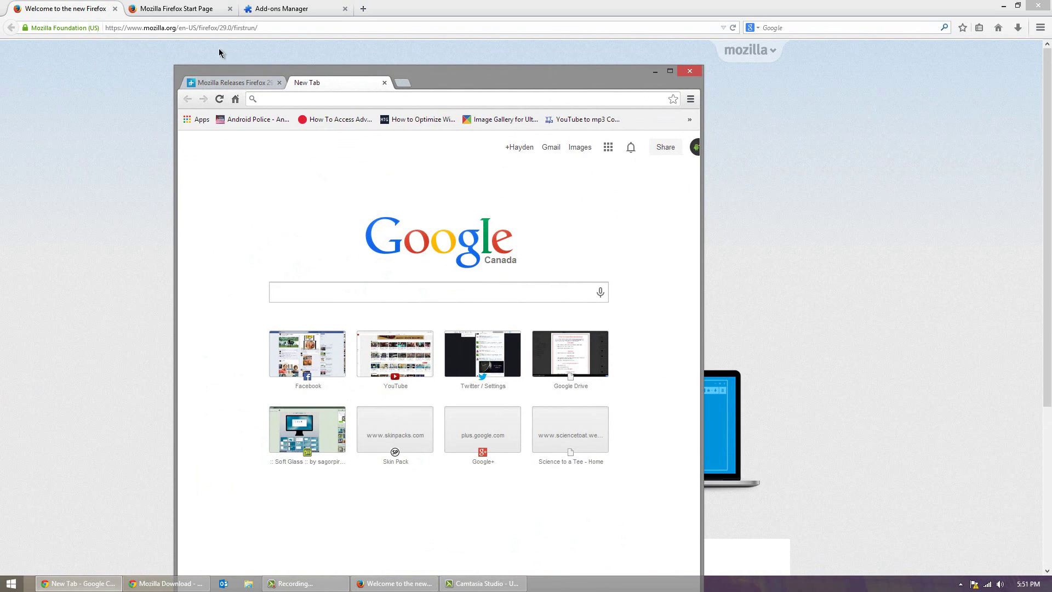
key("alt+Tab")
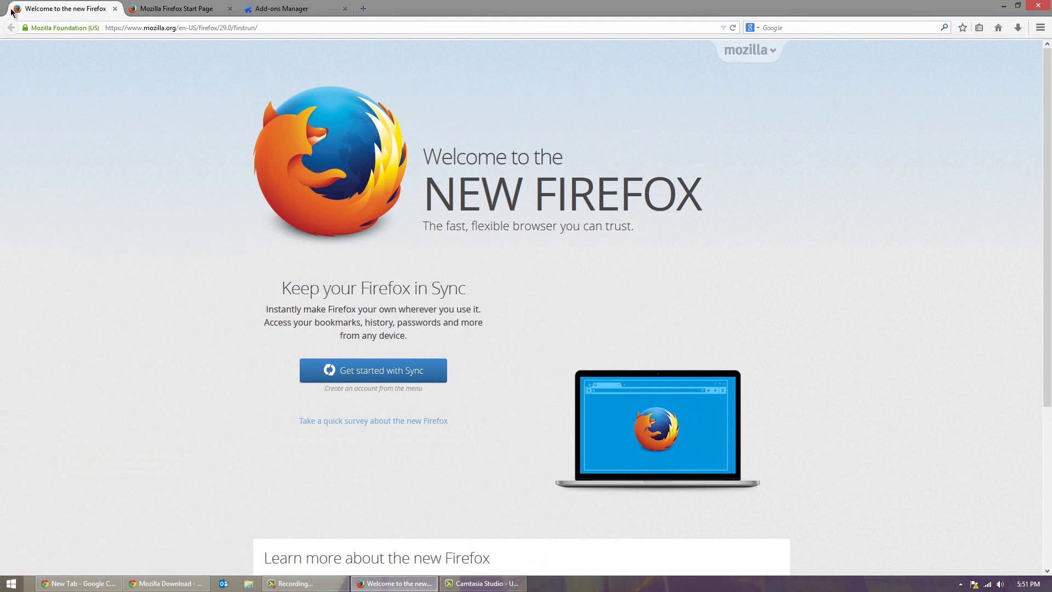
- Switch among the welcome, start page and Add-ons Manager tabs to examine the active tab styling, ending on the start page
left_click(138, 11)
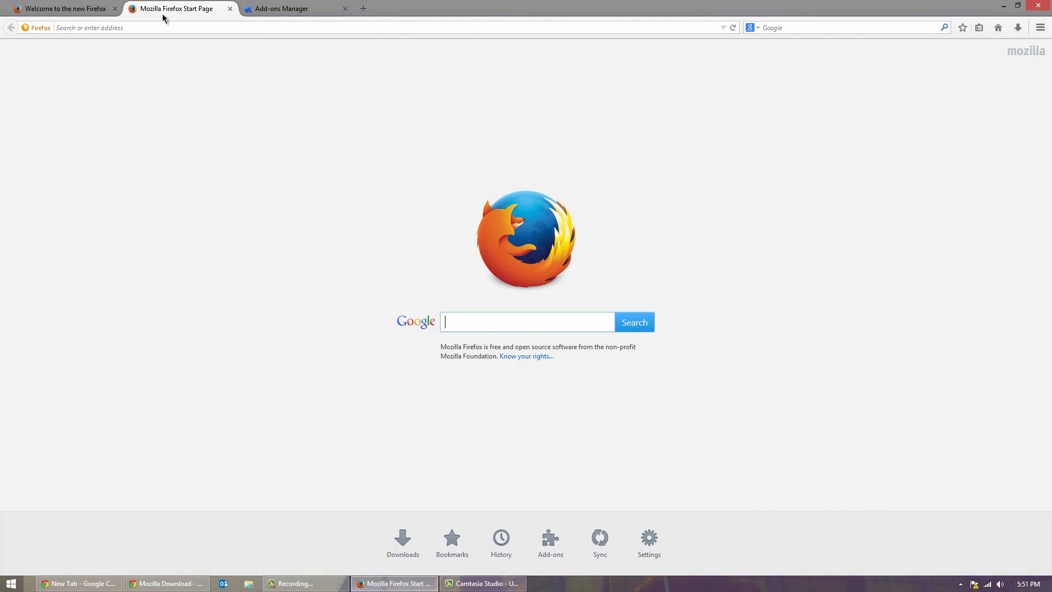
left_click(274, 11)
left_click(211, 14)
left_click(88, 10)
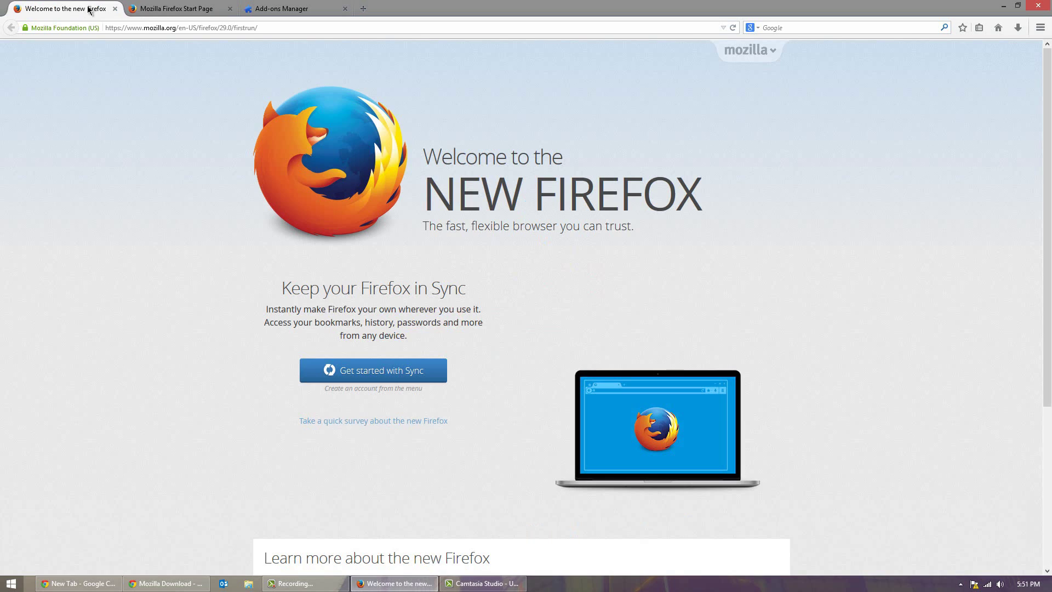
left_click(207, 10)
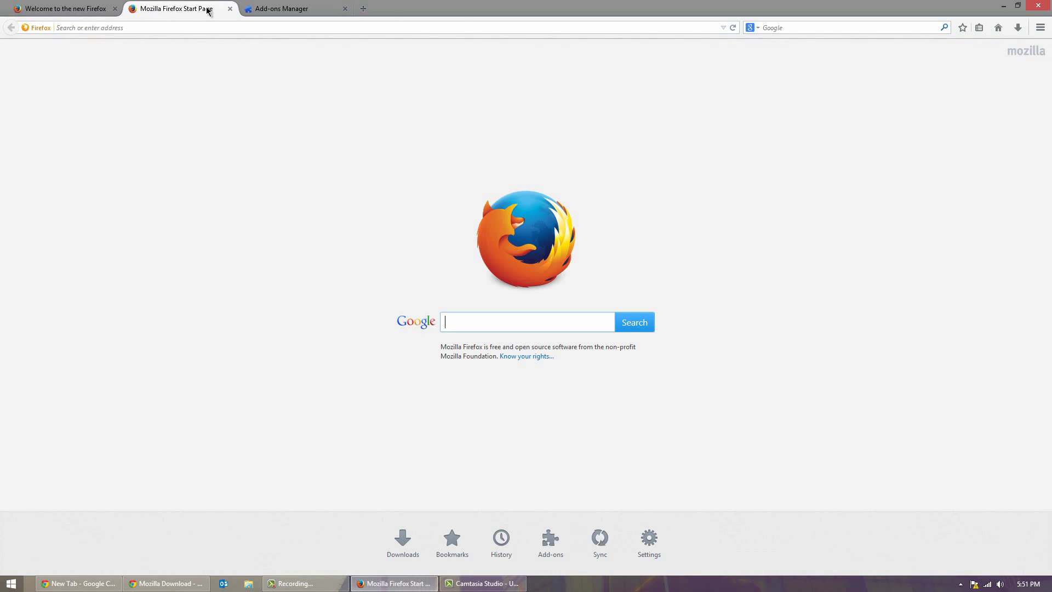
- Relaunch Firefox in Windows 8 Touch mode, choosing Firefox as the app for opening http links
left_click(1040, 27)
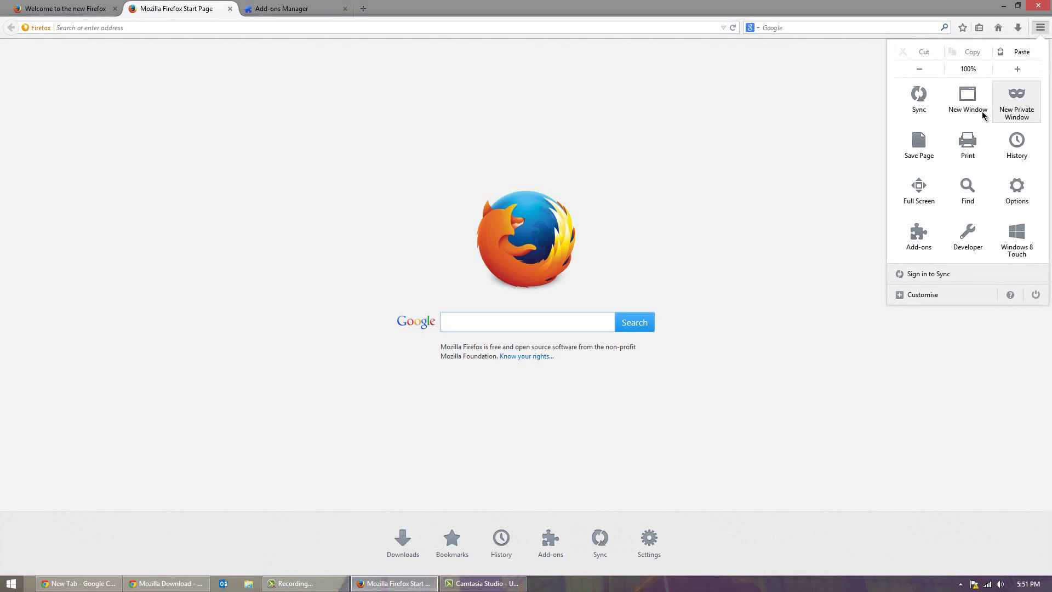
left_click(1013, 247)
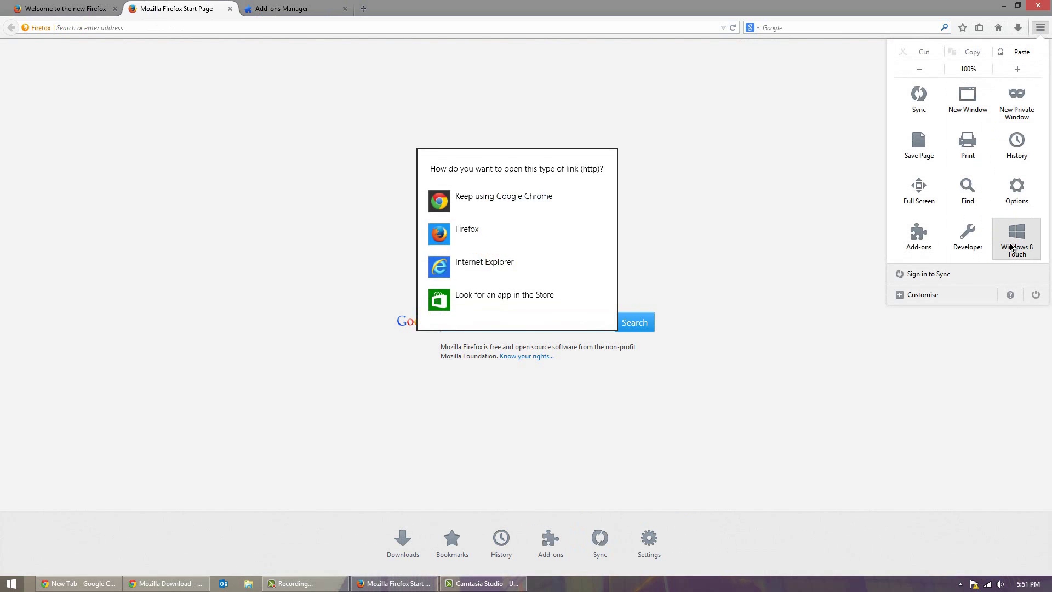
left_click(541, 245)
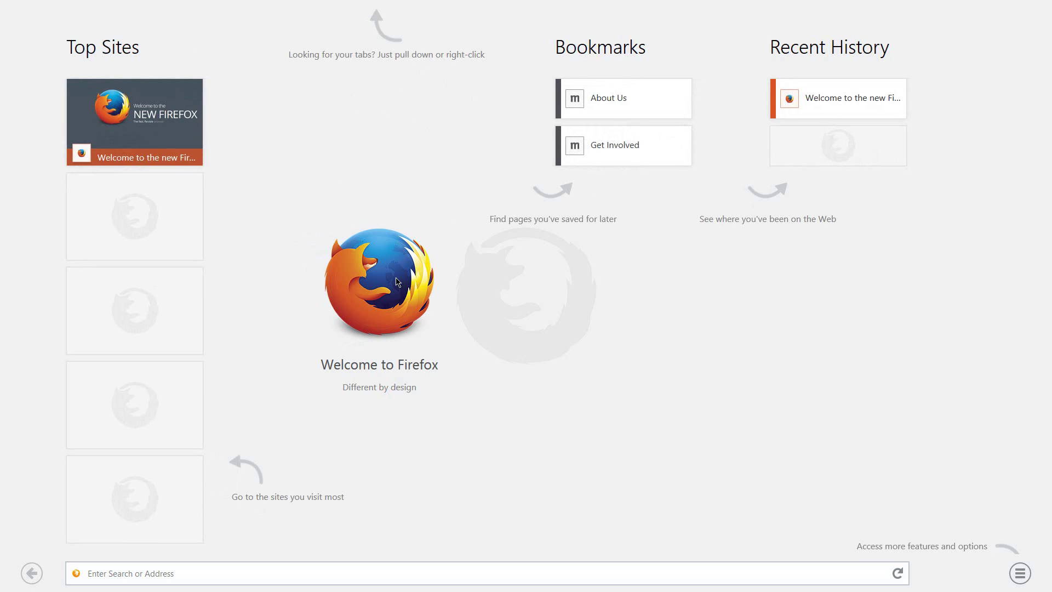
left_click_drag(416, 5, 417, 248)
left_click(122, 574)
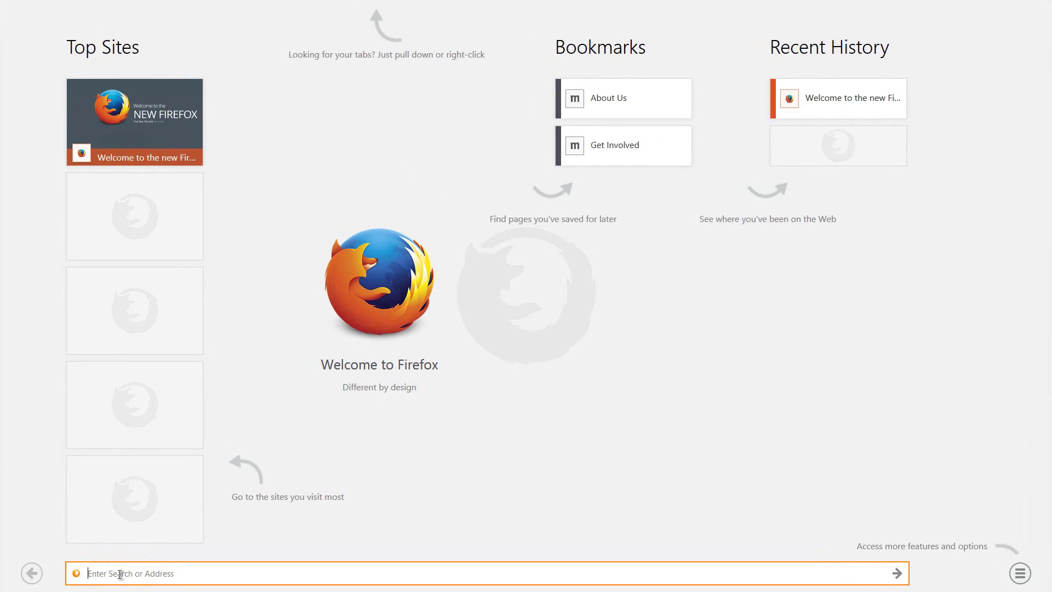
type("www.")
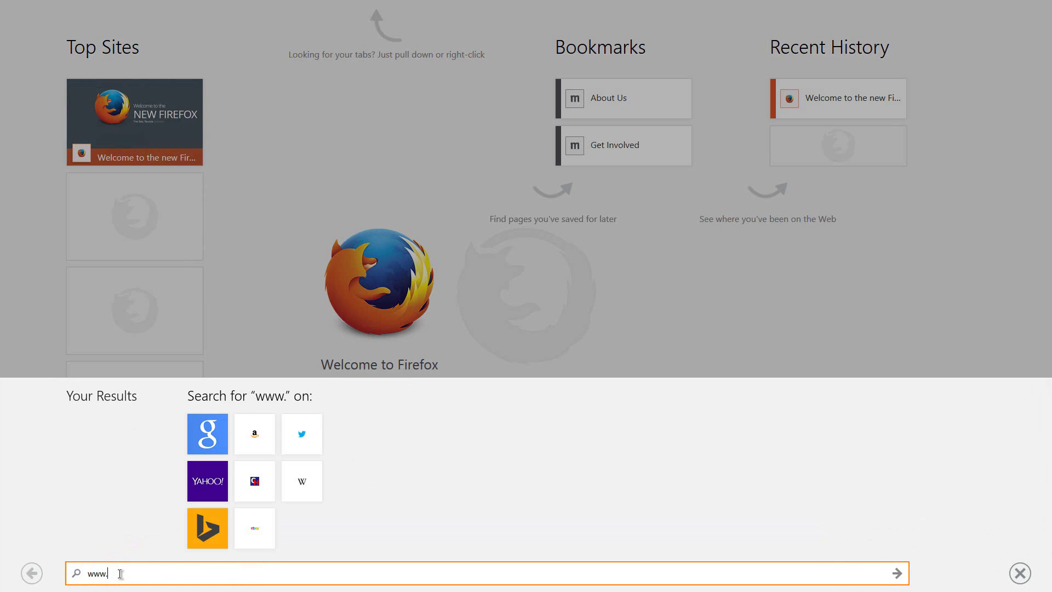
type("ggo")
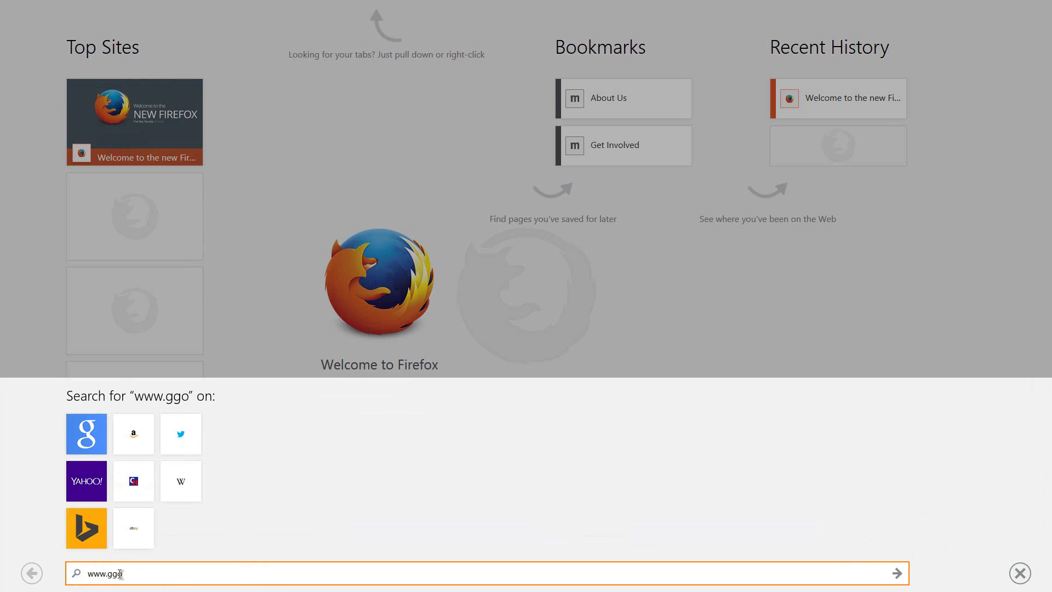
key("BackSpace")
key("BackSpace")
type("oogle.ca")
key("Return")
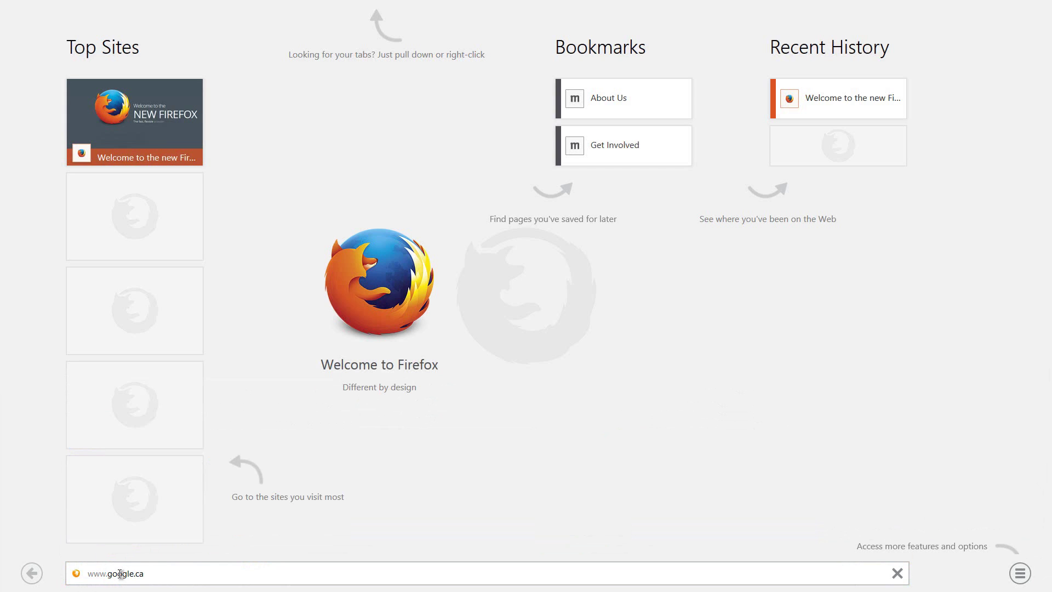
left_click(1040, 306)
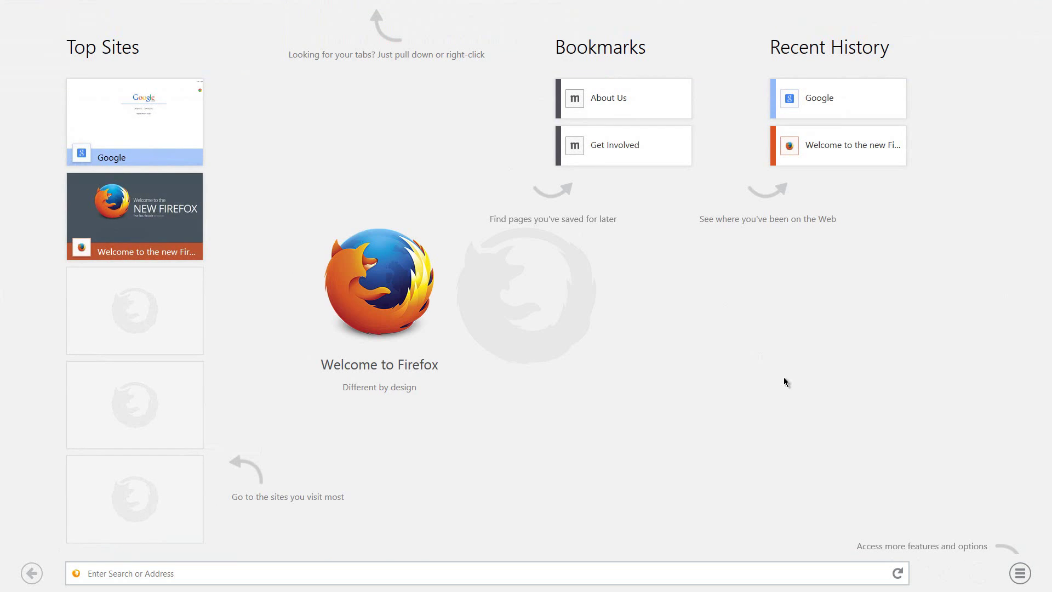
- Switch to the Windows desktop, minimise the Chrome download page and launch Mozilla Firefox from its desktop shortcut
key("super")
key("super+d")
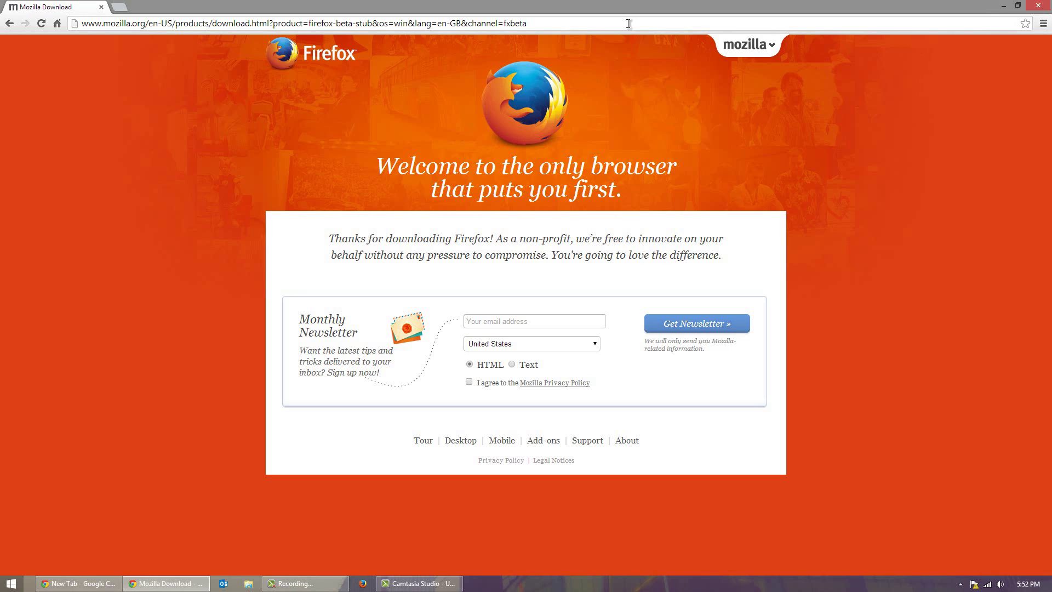
left_click(1004, 6)
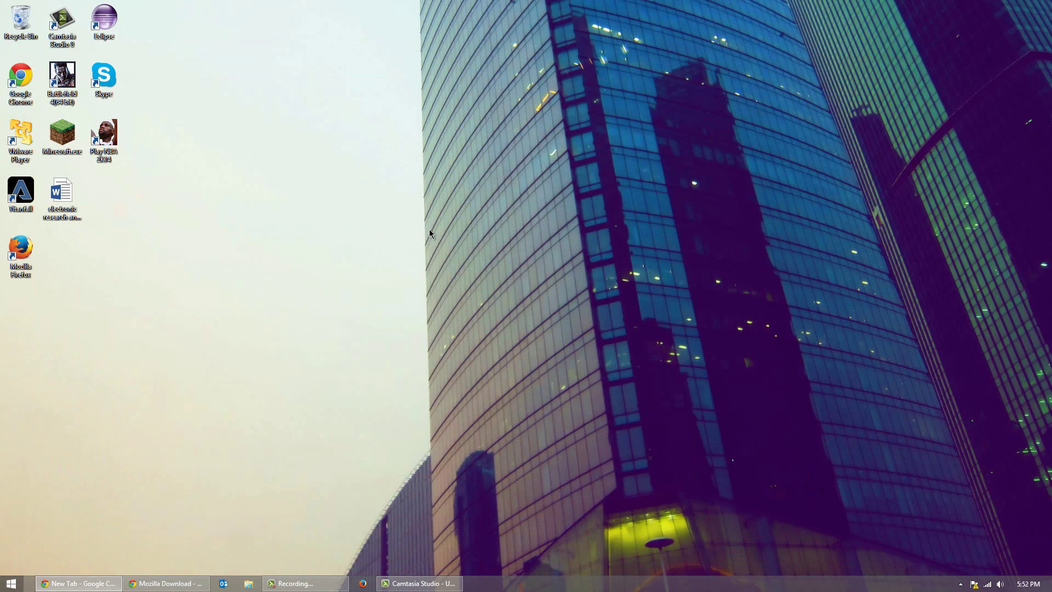
double_click(19, 263)
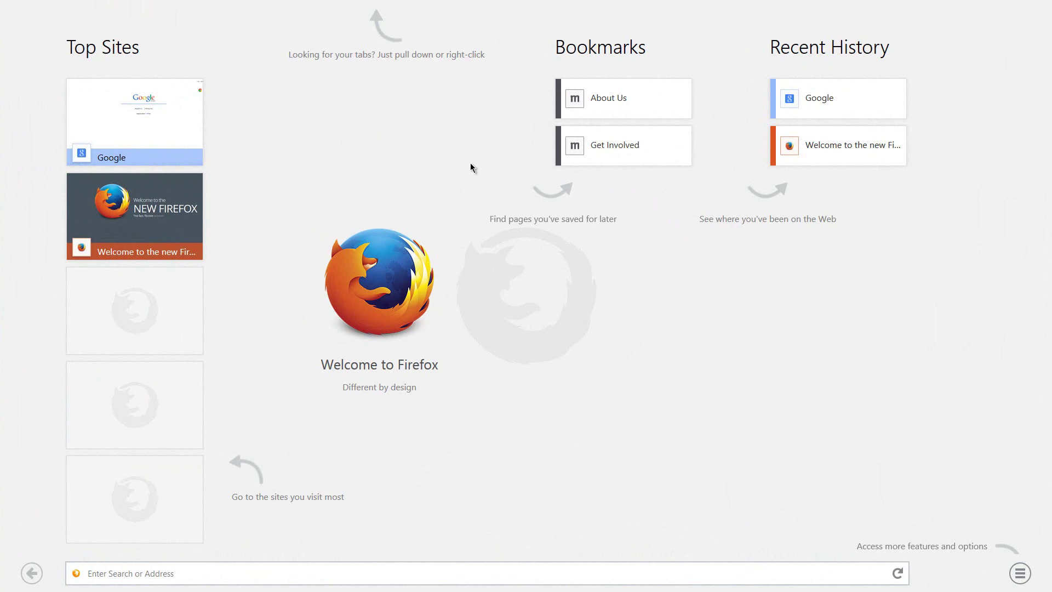
- Relaunch Firefox from touch mode back in desktop mode and display its main menu of browser commands
left_click(1029, 575)
left_click(981, 542)
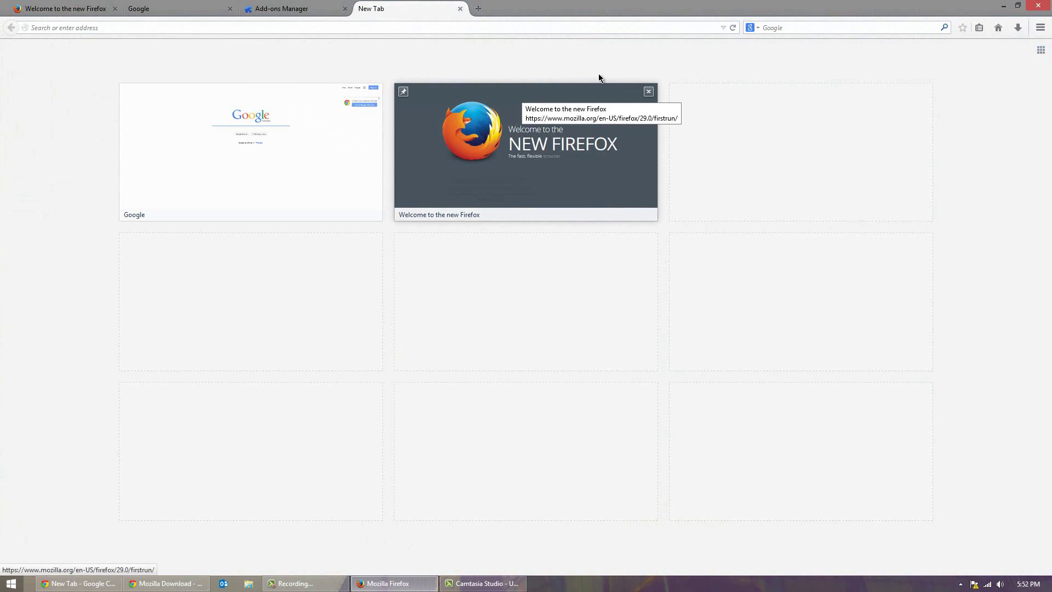
left_click(1040, 27)
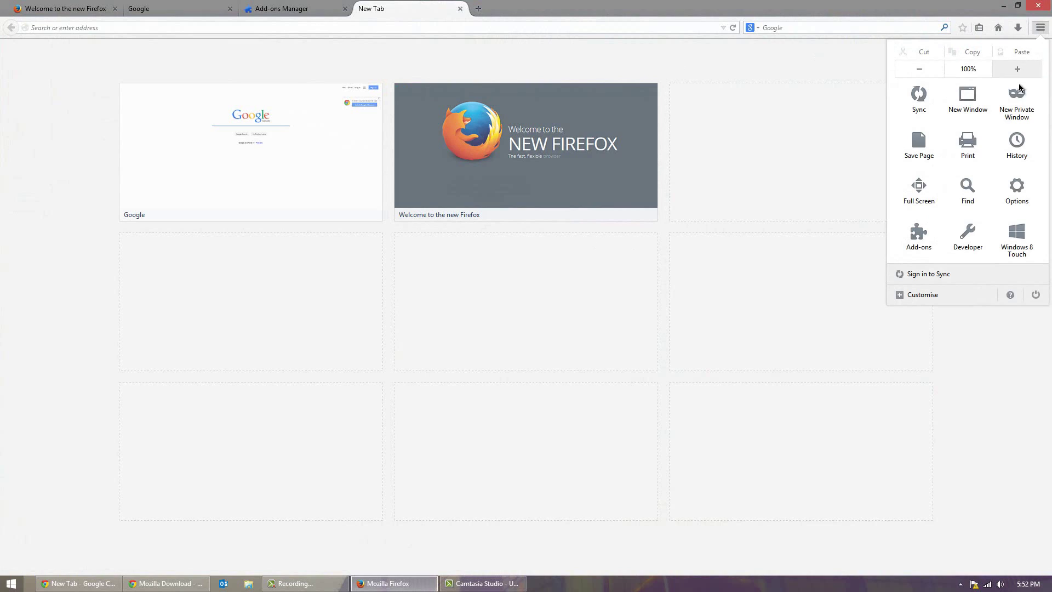